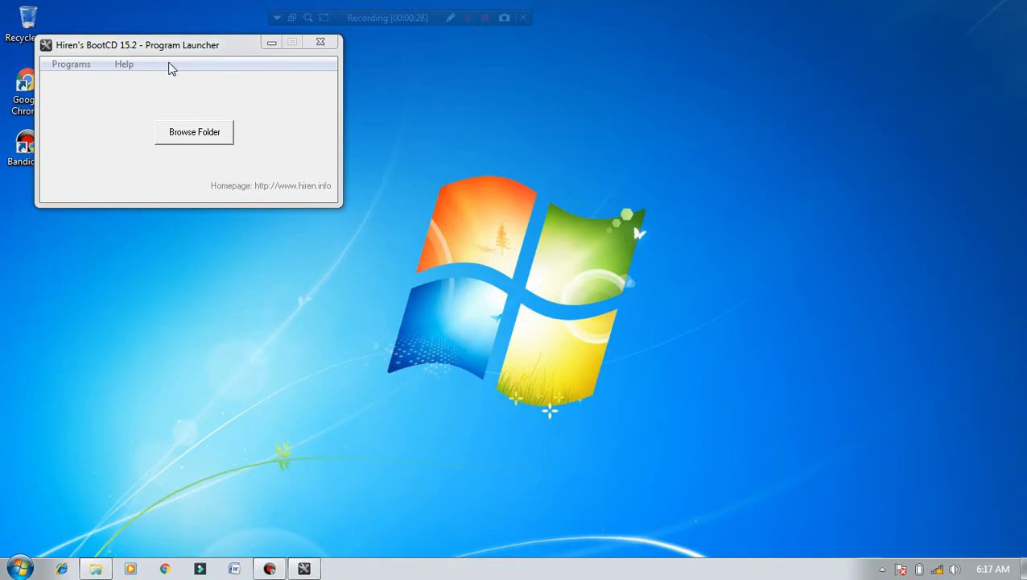
pyautogui.click(78, 68)
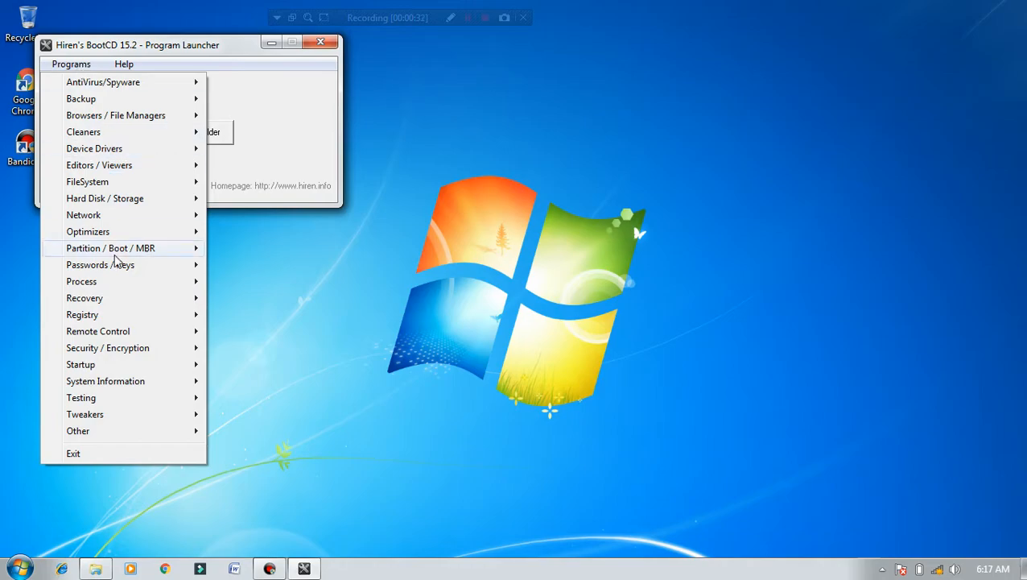
pyautogui.moveTo(115, 269)
pyautogui.click(95, 568)
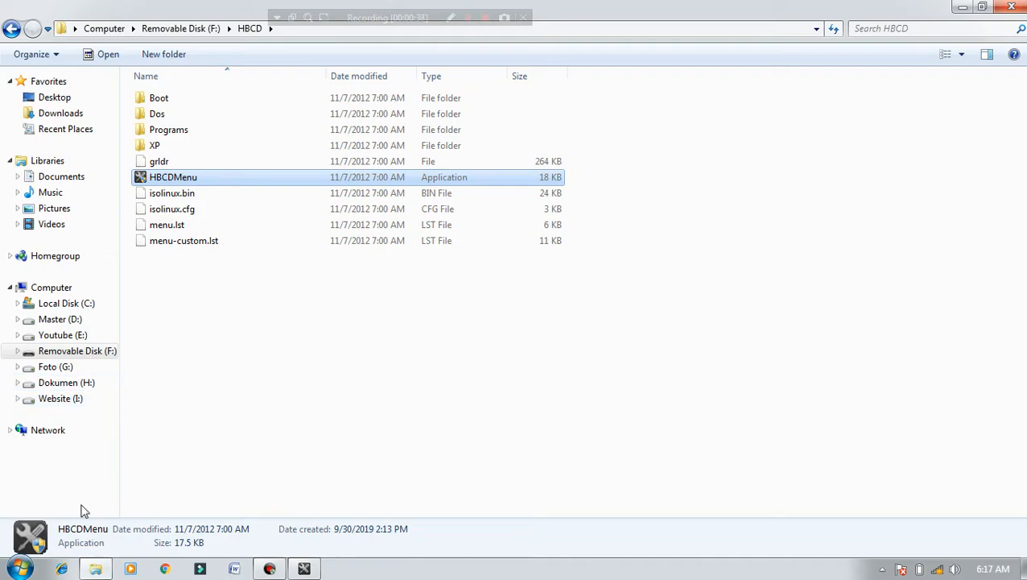
pyautogui.click(100, 568)
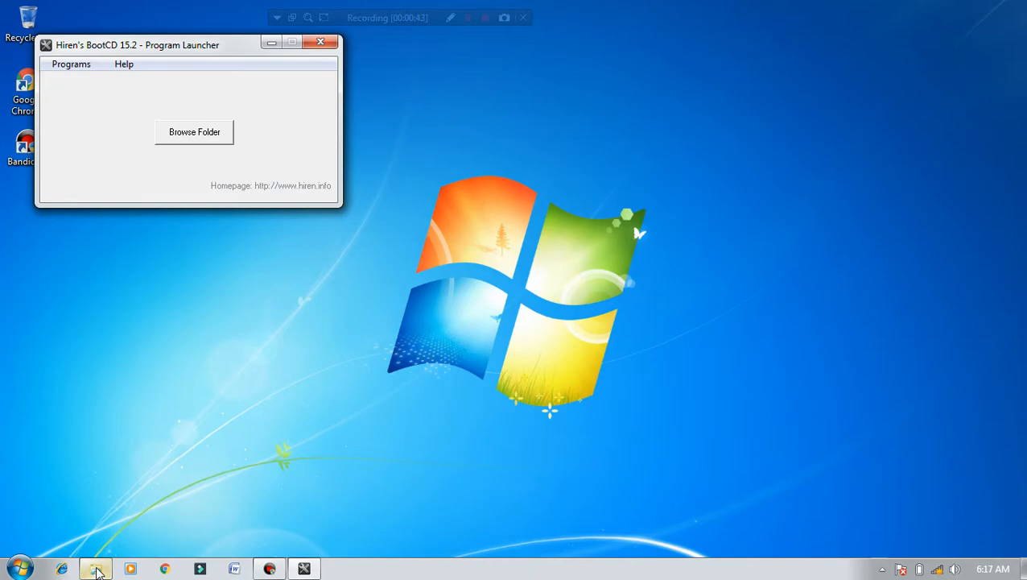
# Launch Partition Wizard Home Edition from the launcher's Partition / Boot / MBR programs, dismissing the color scheme prompt.
pyautogui.click(68, 68)
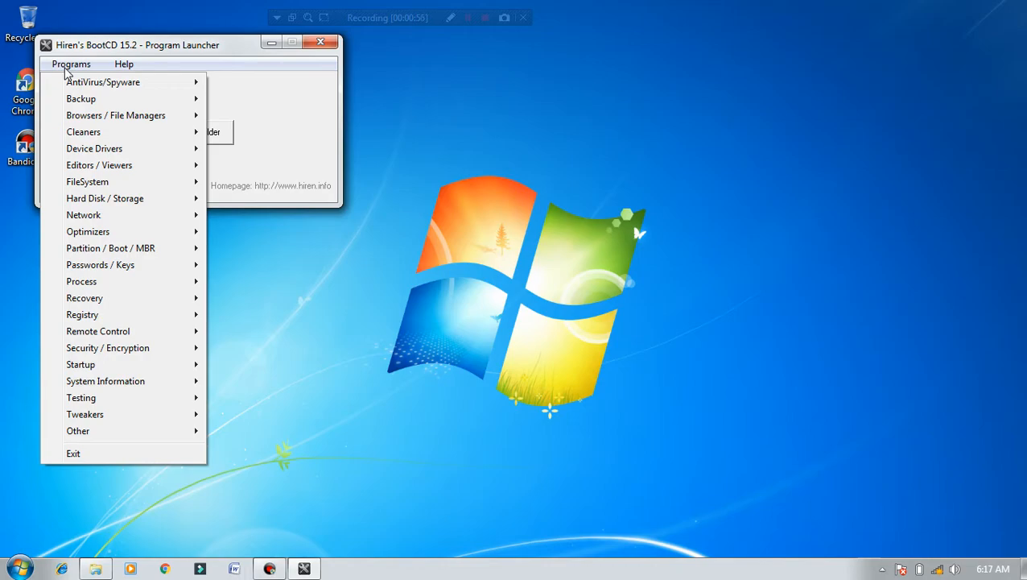
pyautogui.moveTo(138, 291)
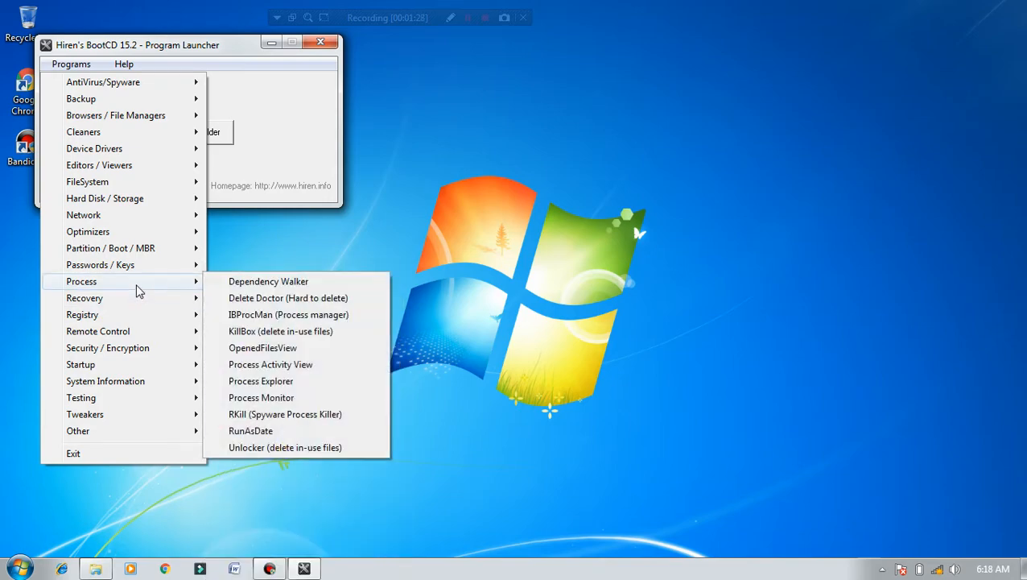
pyautogui.moveTo(157, 266)
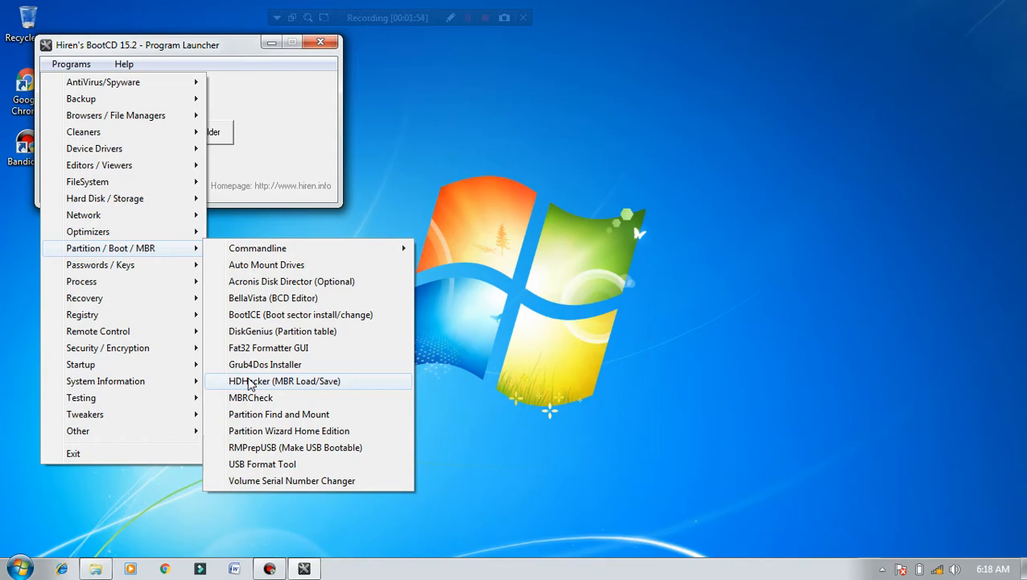
pyautogui.click(248, 382)
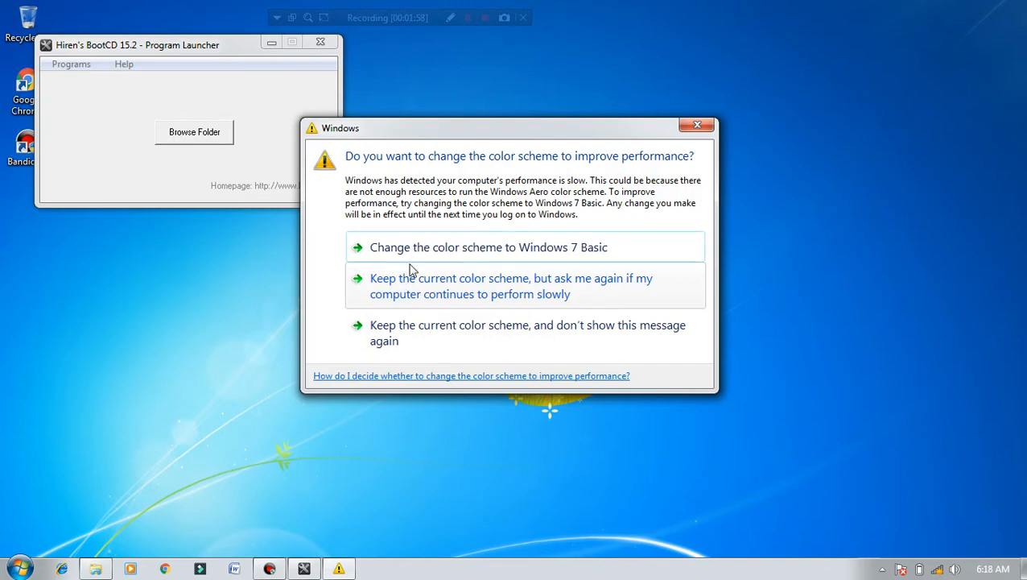
pyautogui.click(695, 126)
pyautogui.click(80, 68)
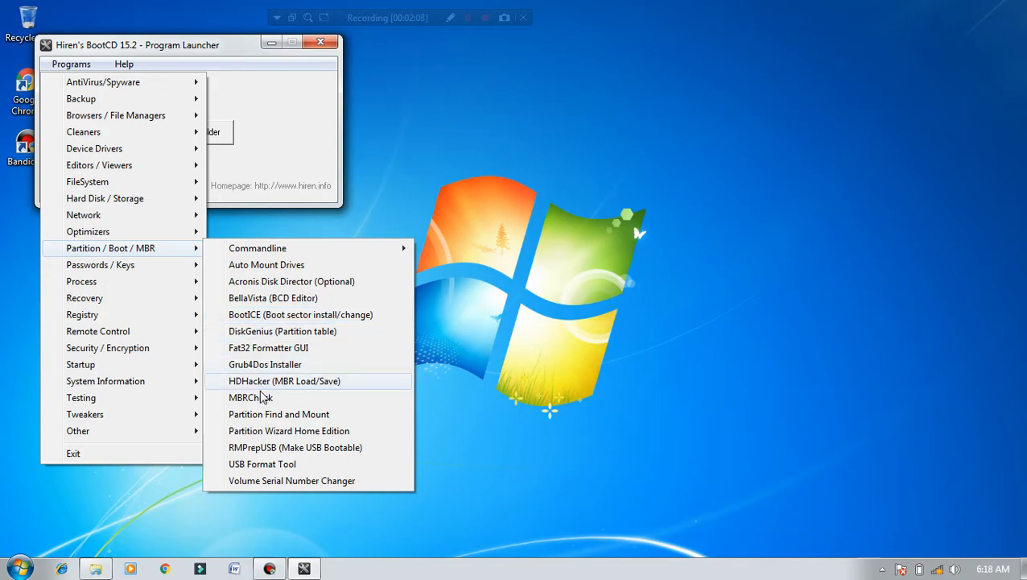
pyautogui.click(270, 430)
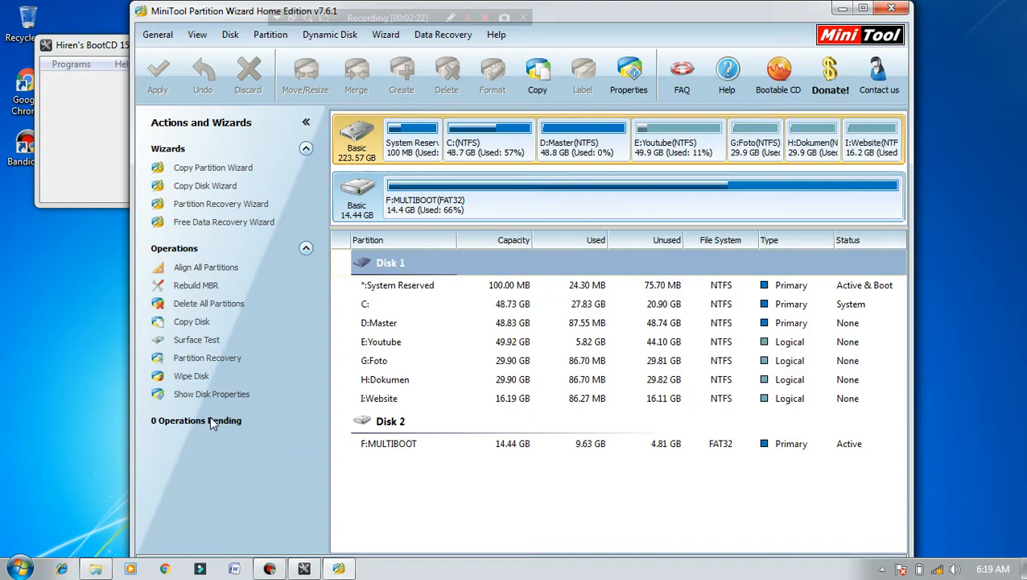
# Examine the types of the System Reserved, C: and D:Master partitions, and keep the current color scheme without further messages.
pyautogui.click(618, 288)
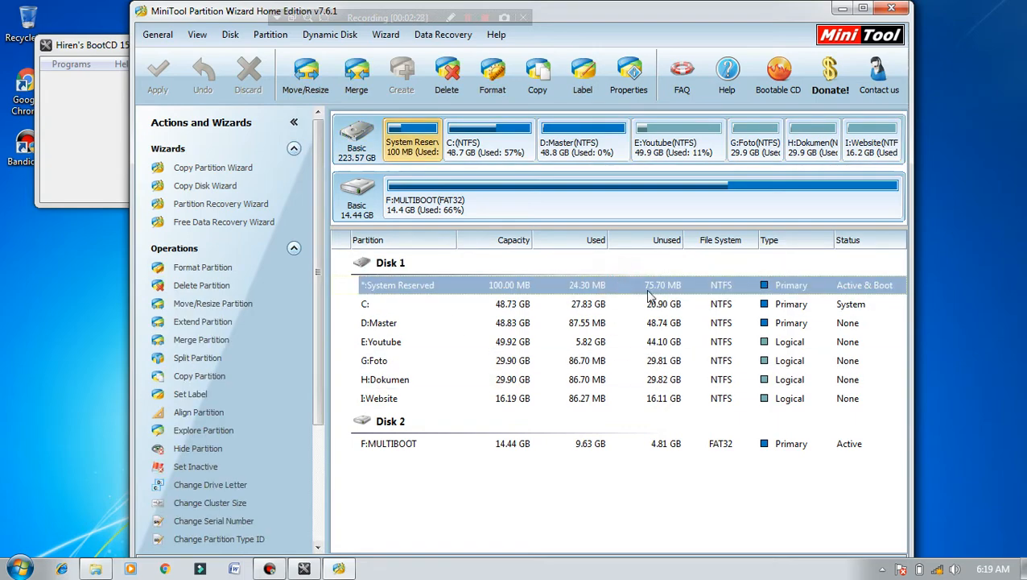
pyautogui.click(753, 323)
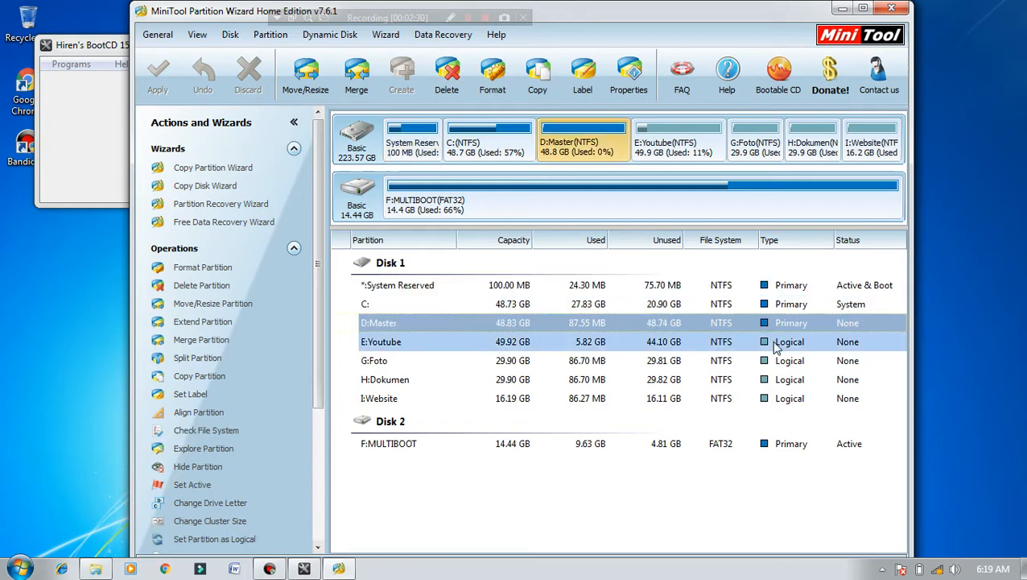
pyautogui.click(785, 289)
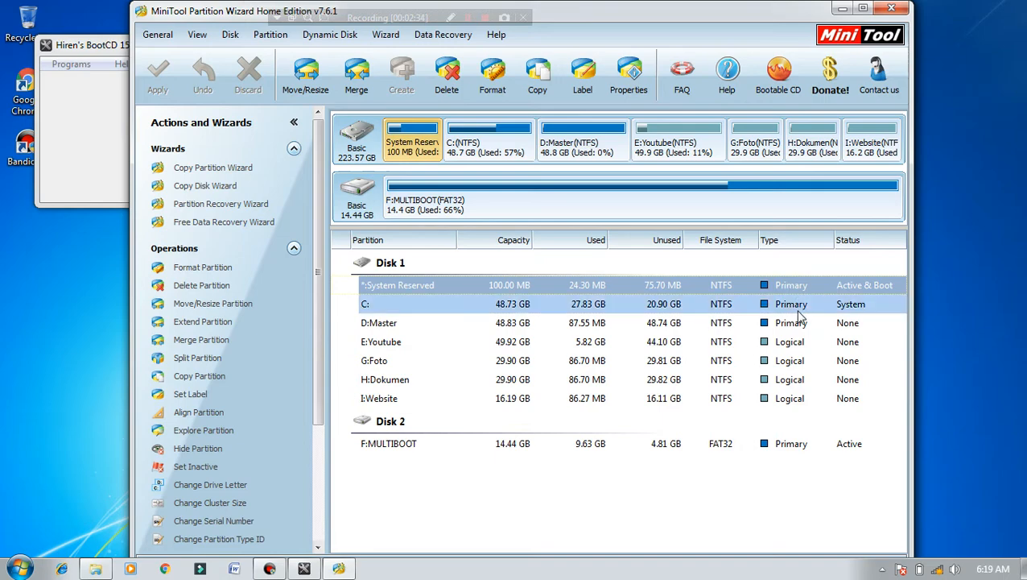
pyautogui.click(801, 310)
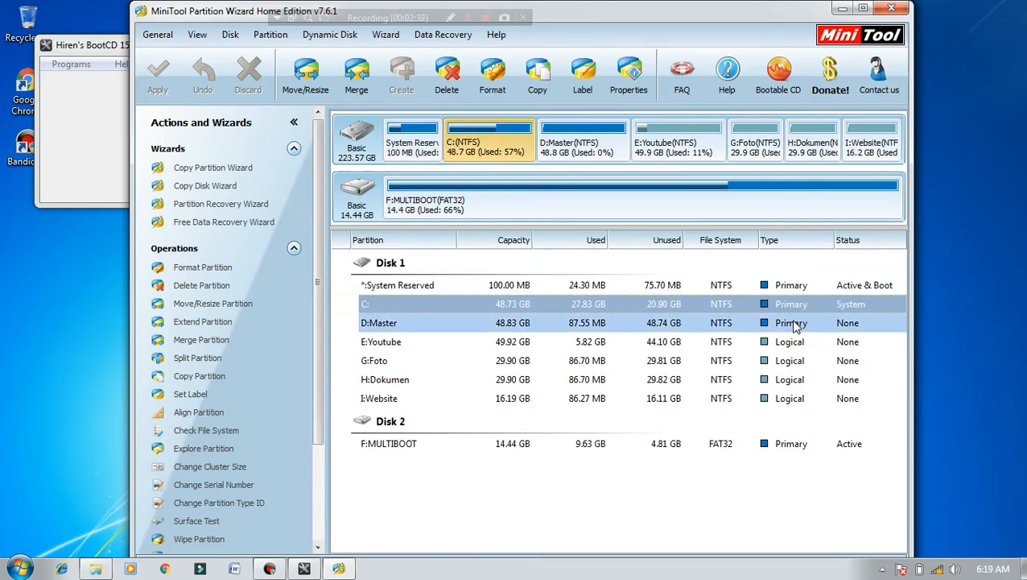
pyautogui.click(795, 324)
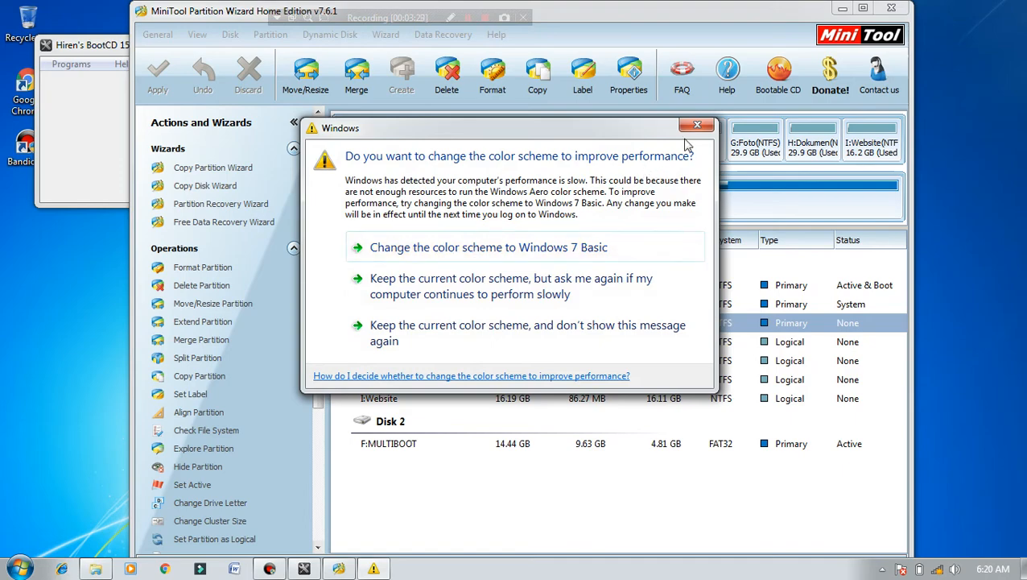
pyautogui.click(461, 338)
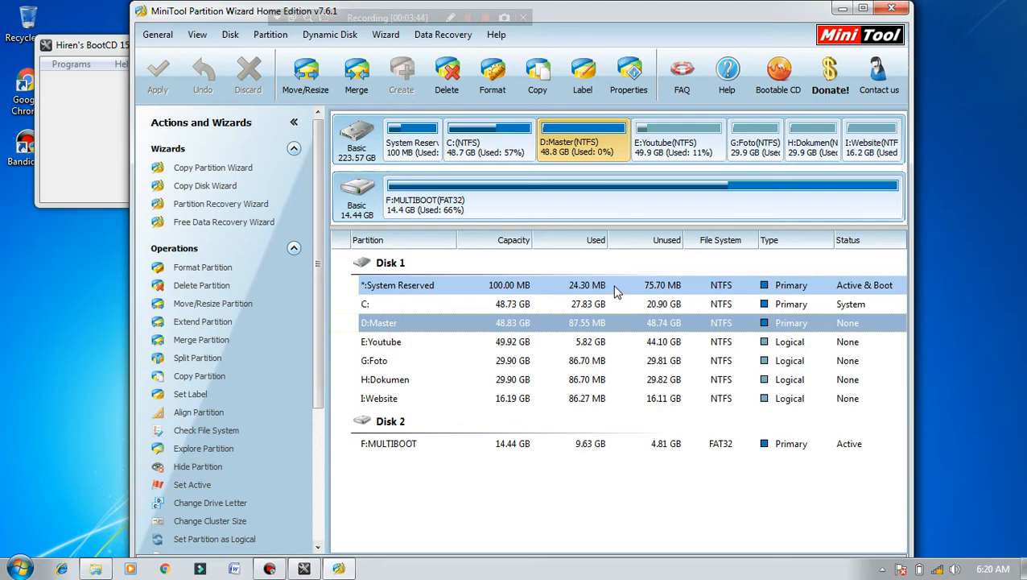
# Compare the types of the Disk 1 partitions from System Reserved to E:Youtube, and view the operations offered for E:Youtube.
pyautogui.click(735, 288)
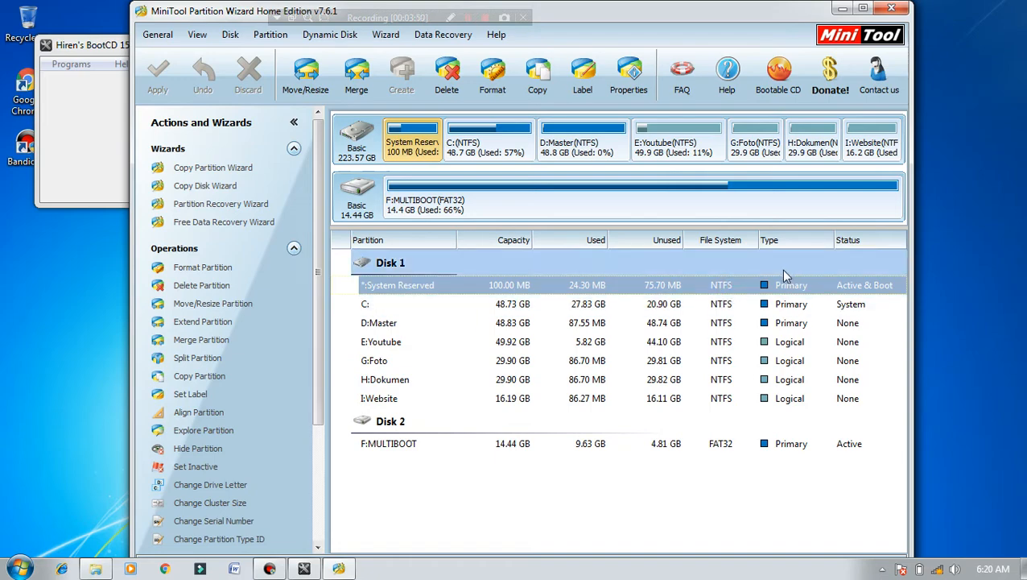
pyautogui.click(791, 305)
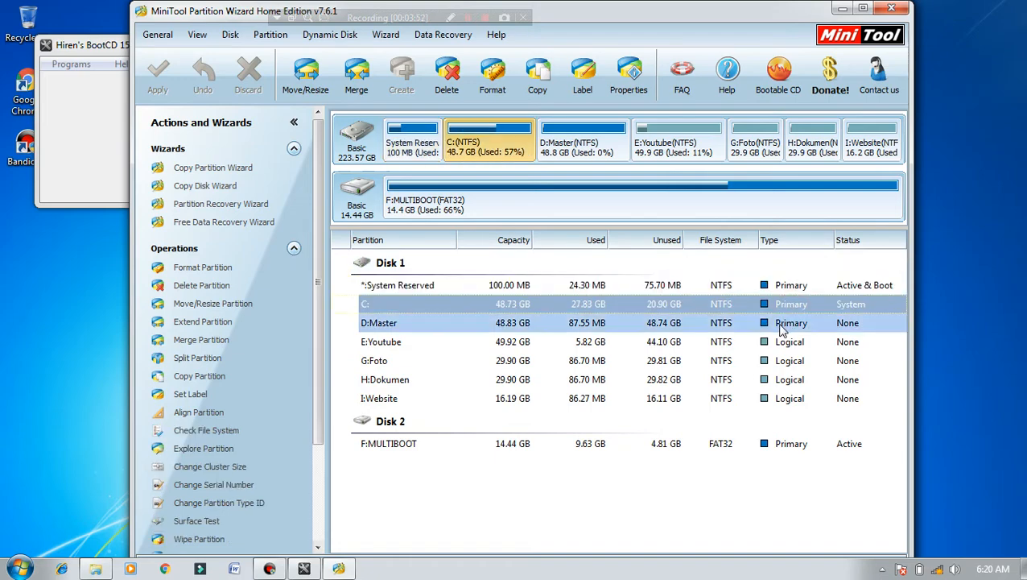
pyautogui.click(777, 323)
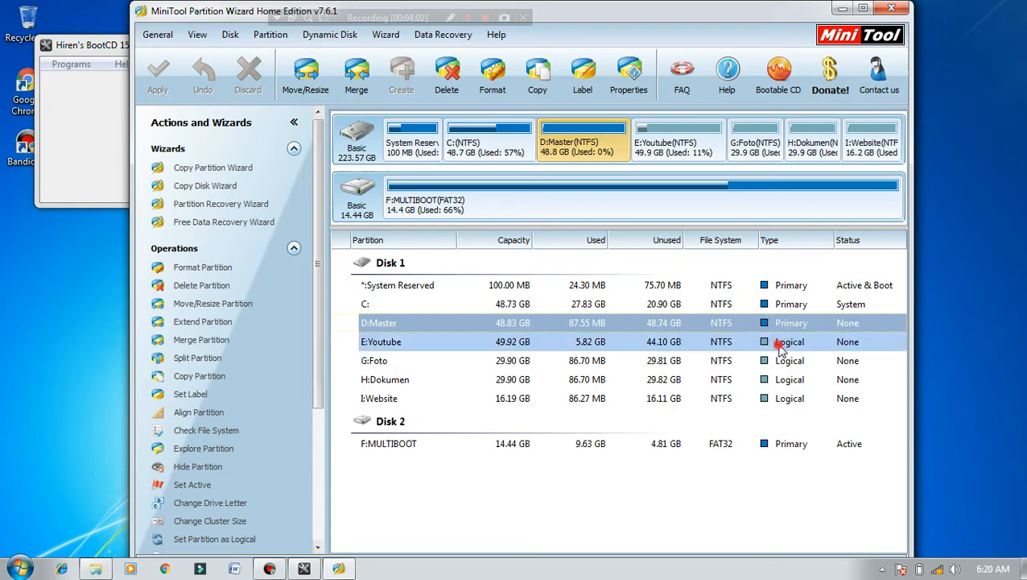
pyautogui.click(779, 346)
pyautogui.rightClick(779, 347)
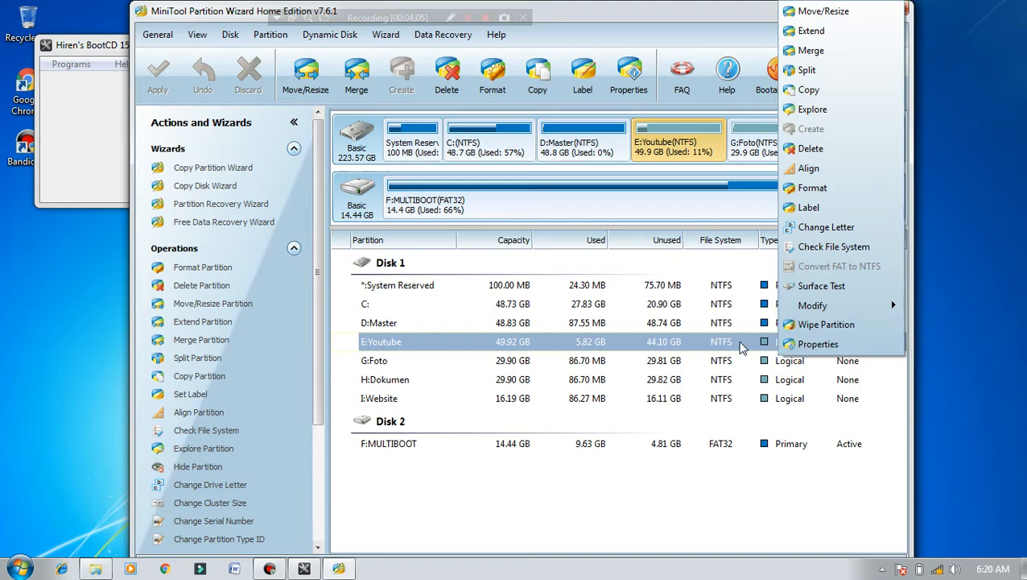
pyautogui.click(739, 346)
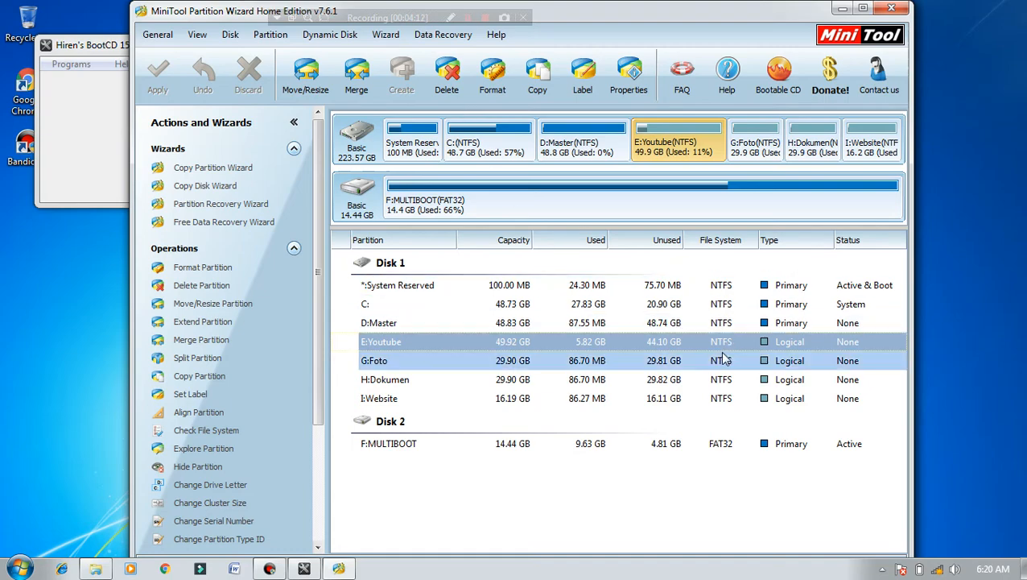
# Format the D:Master partition as NTFS with label Master and default cluster size, and apply the pending change.
pyautogui.click(679, 329)
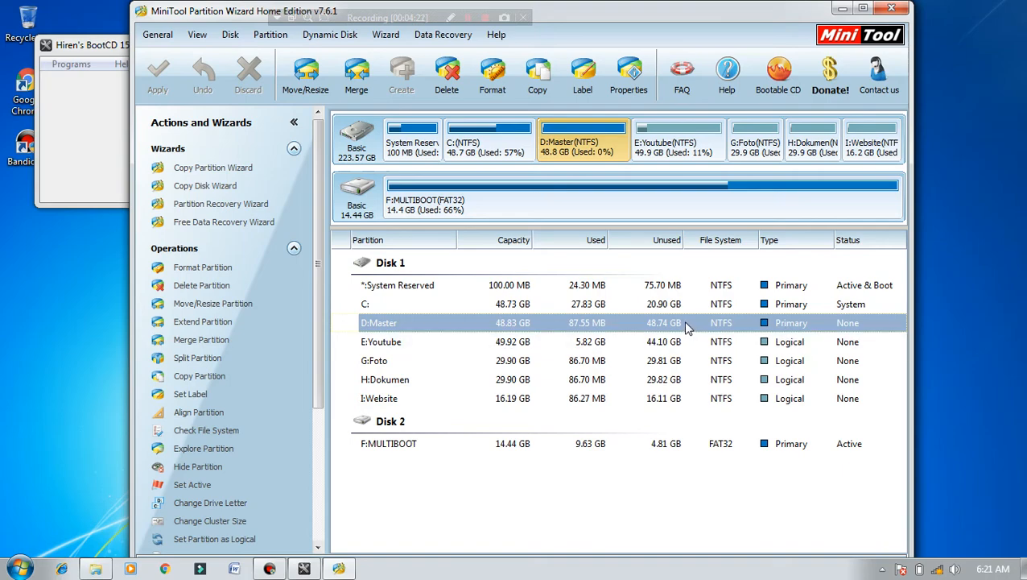
pyautogui.click(477, 95)
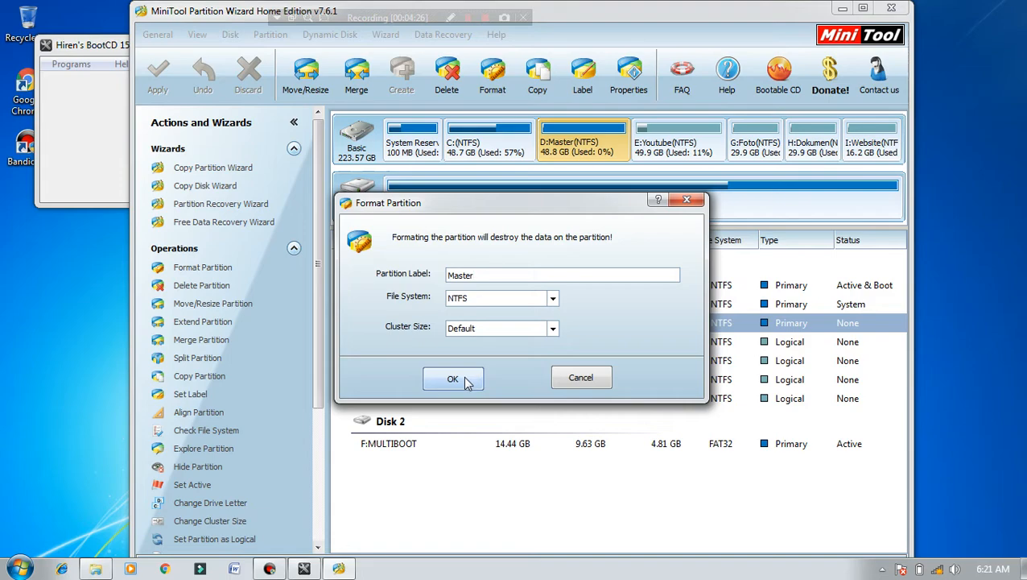
pyautogui.click(453, 380)
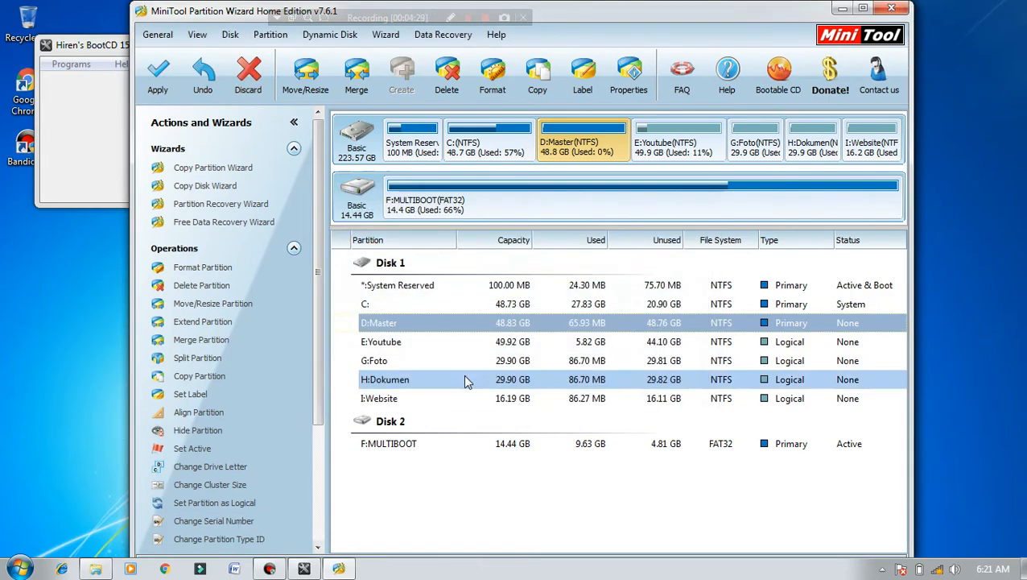
pyautogui.click(390, 323)
pyautogui.click(155, 76)
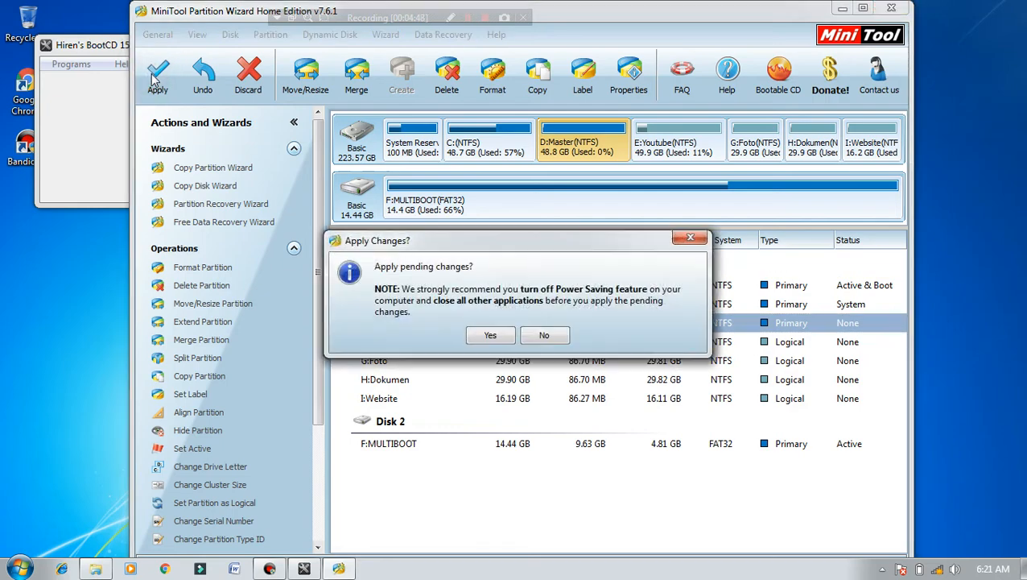
pyautogui.click(493, 336)
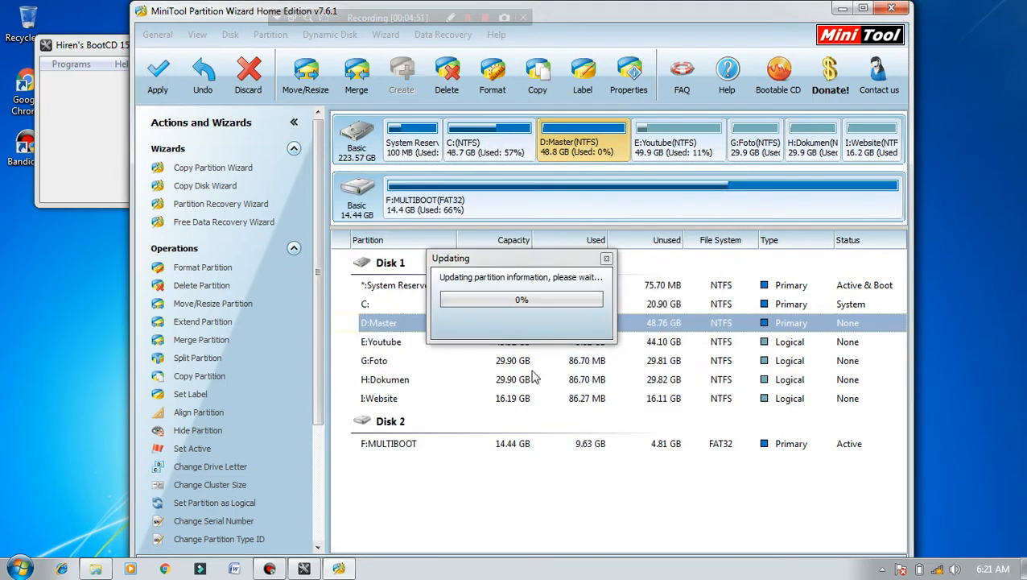
# Delete the D:Master partition and create a logical NTFS partition of about 14.87 GB with drive letter D: in its space.
pyautogui.click(524, 320)
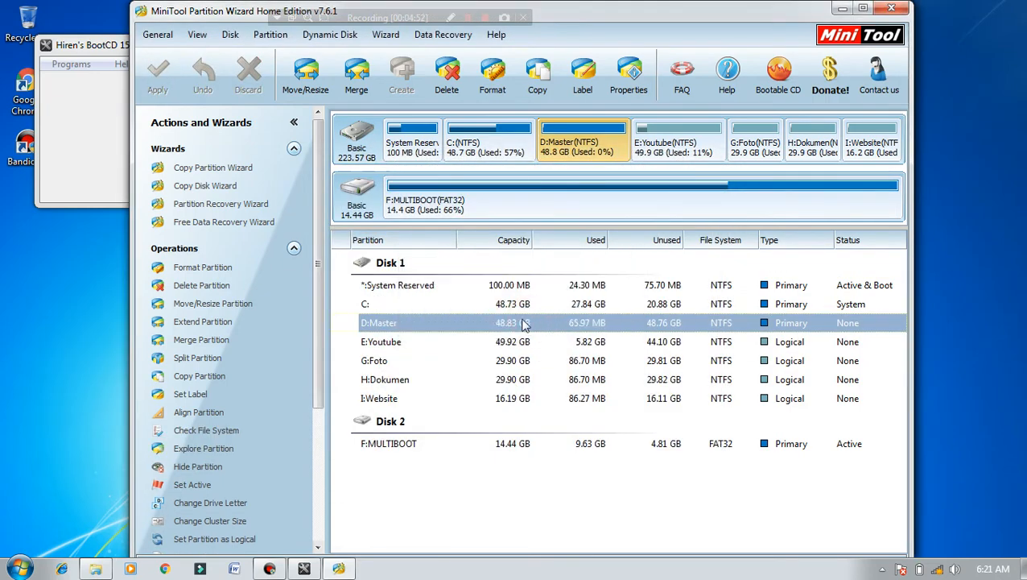
pyautogui.click(448, 76)
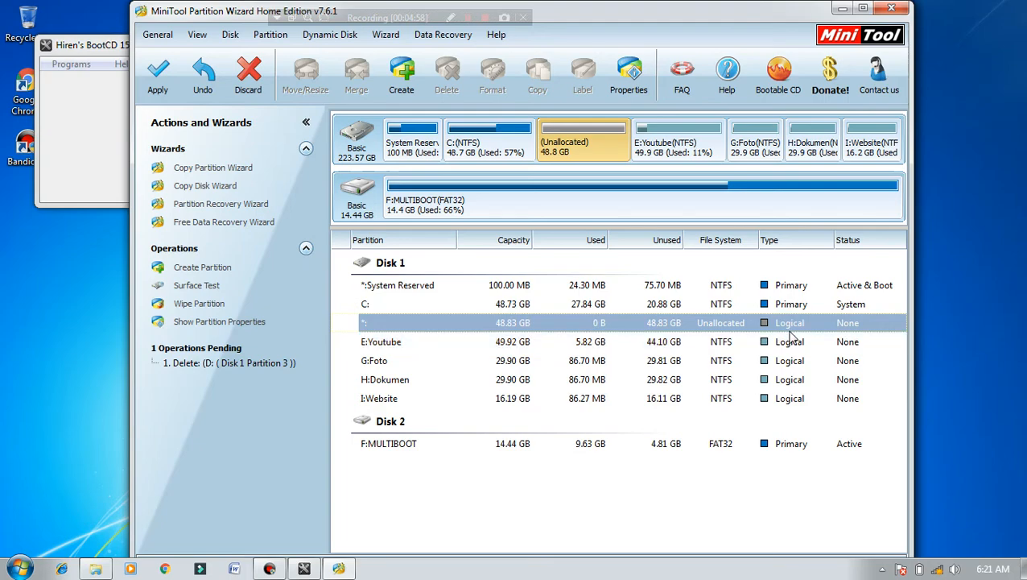
pyautogui.rightClick(621, 323)
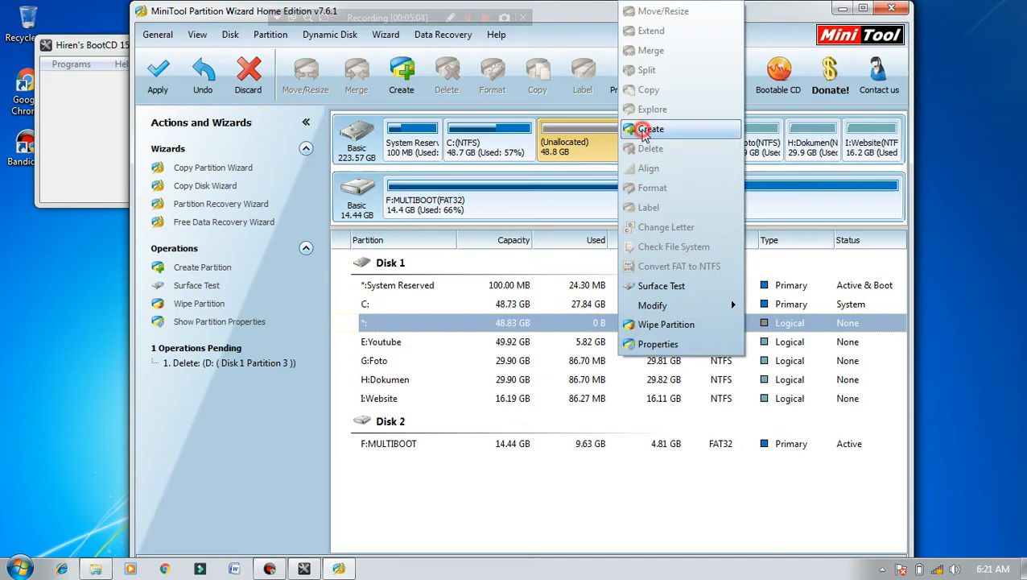
pyautogui.click(640, 130)
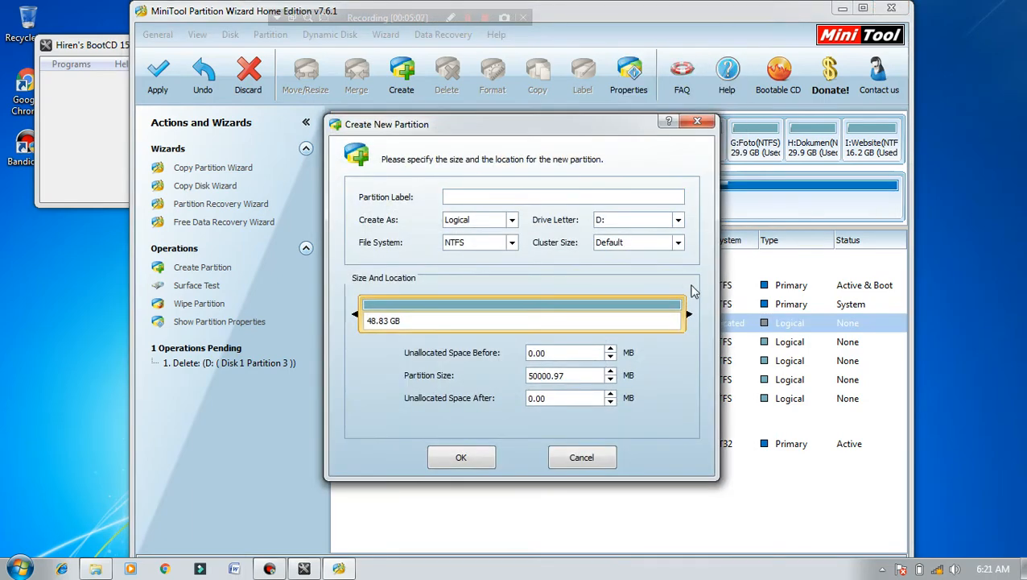
pyautogui.moveTo(685, 309); pyautogui.dragTo(495, 304)
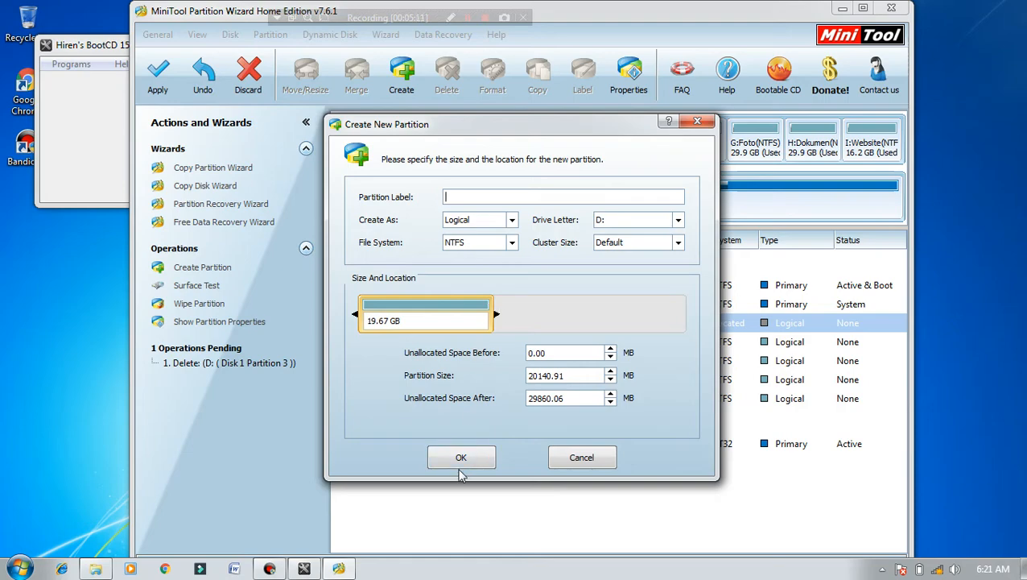
pyautogui.moveTo(496, 316); pyautogui.dragTo(465, 316)
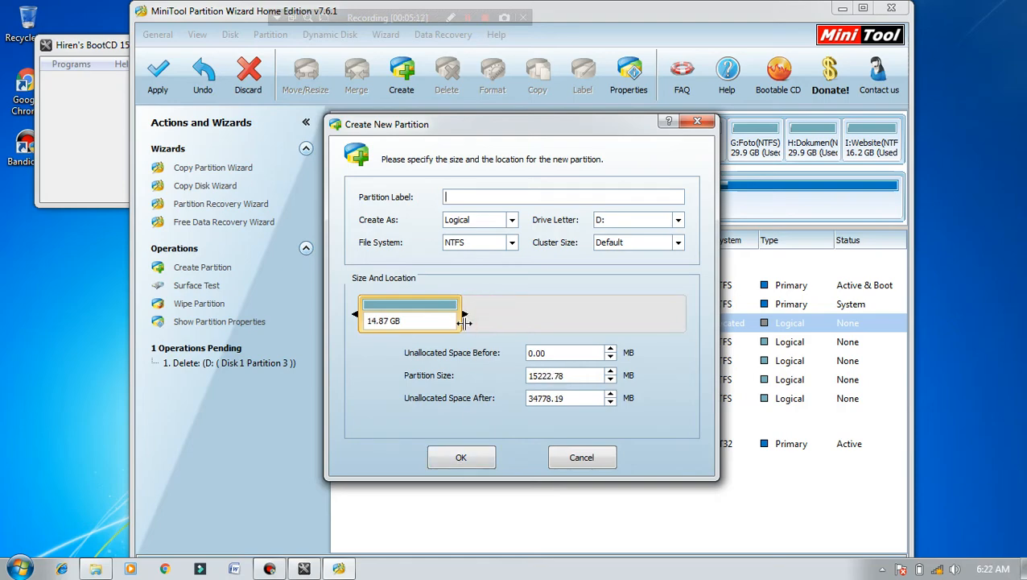
pyautogui.click(460, 467)
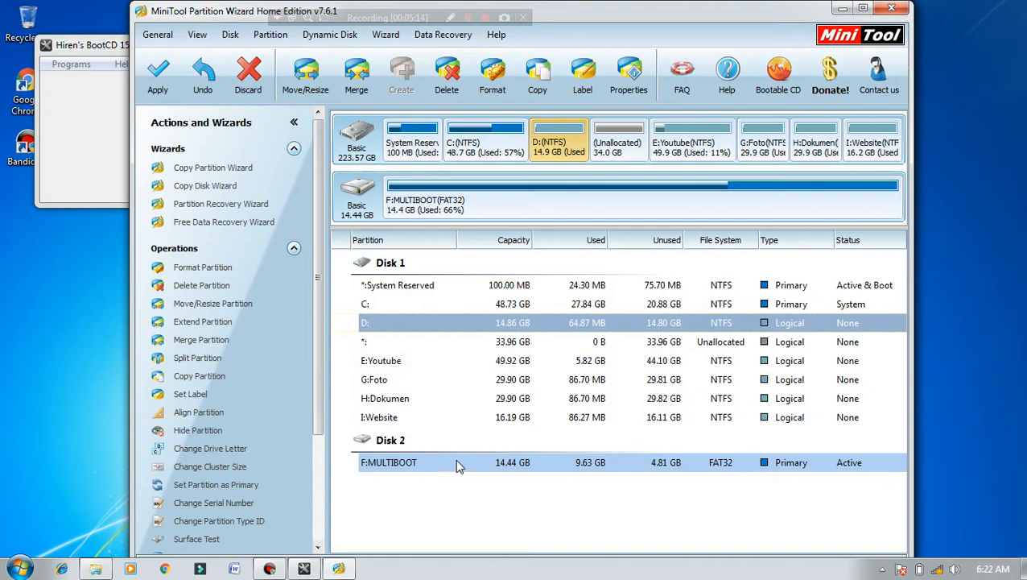
# Create a logical NTFS partition of about 11.21 GB with drive letter J: in the unallocated space after D:.
pyautogui.click(723, 342)
pyautogui.rightClick(723, 343)
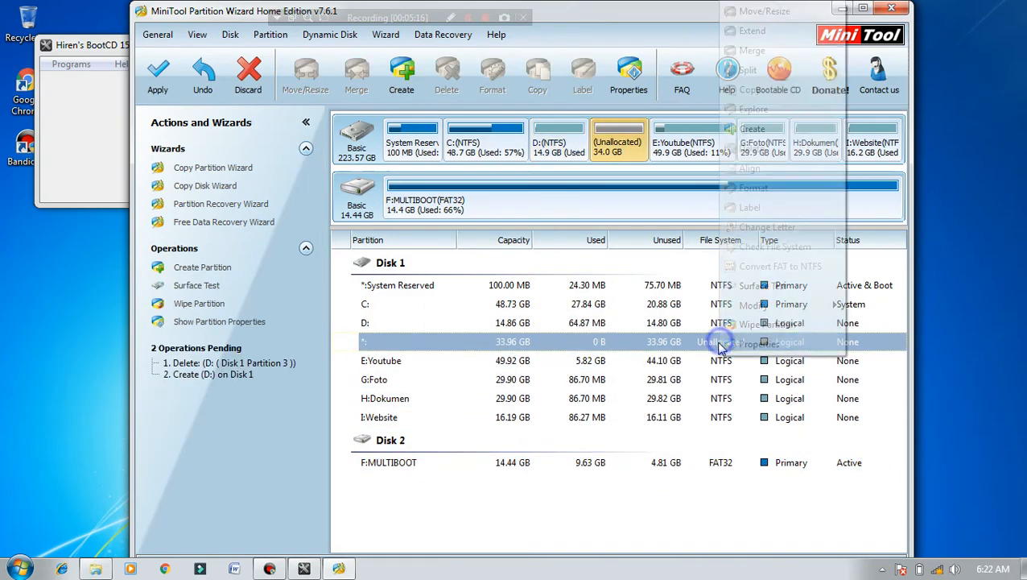
pyautogui.click(754, 129)
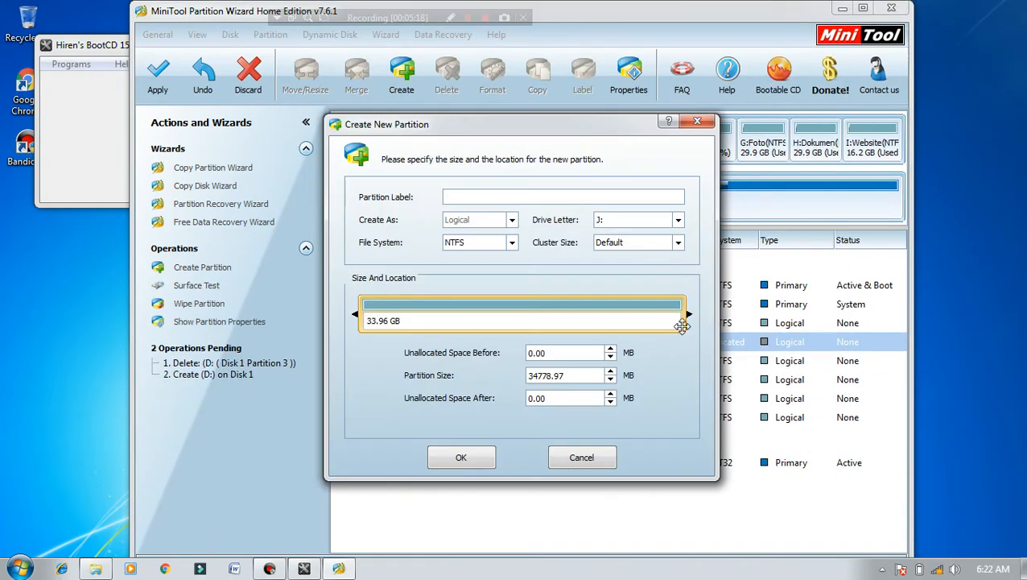
pyautogui.moveTo(685, 315); pyautogui.dragTo(472, 312)
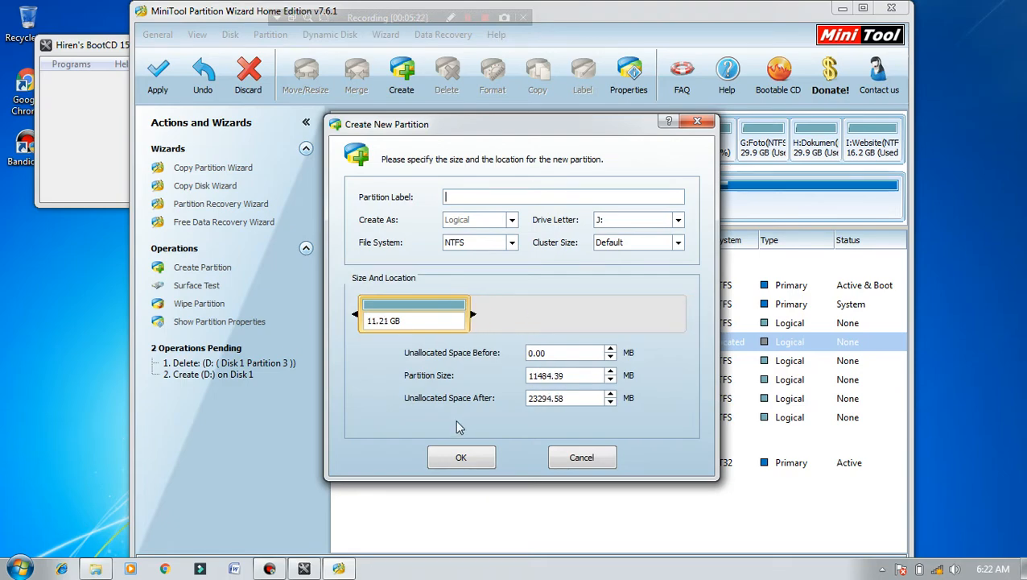
pyautogui.click(458, 459)
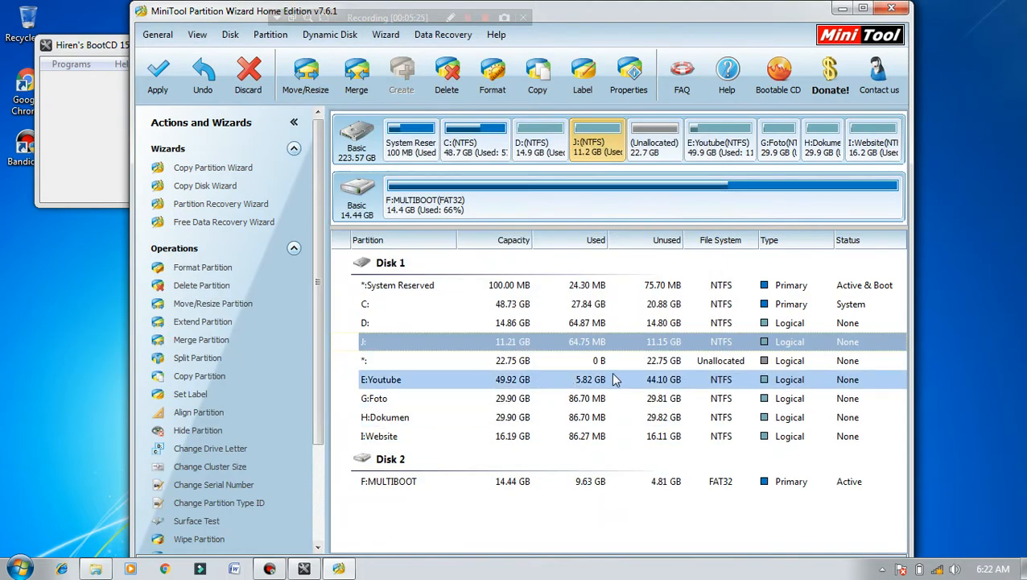
# Create a logical NTFS partition with drive letter K: that fills all 22.75 GB of the remaining unallocated space.
pyautogui.click(618, 364)
pyautogui.click(579, 342)
pyautogui.click(579, 324)
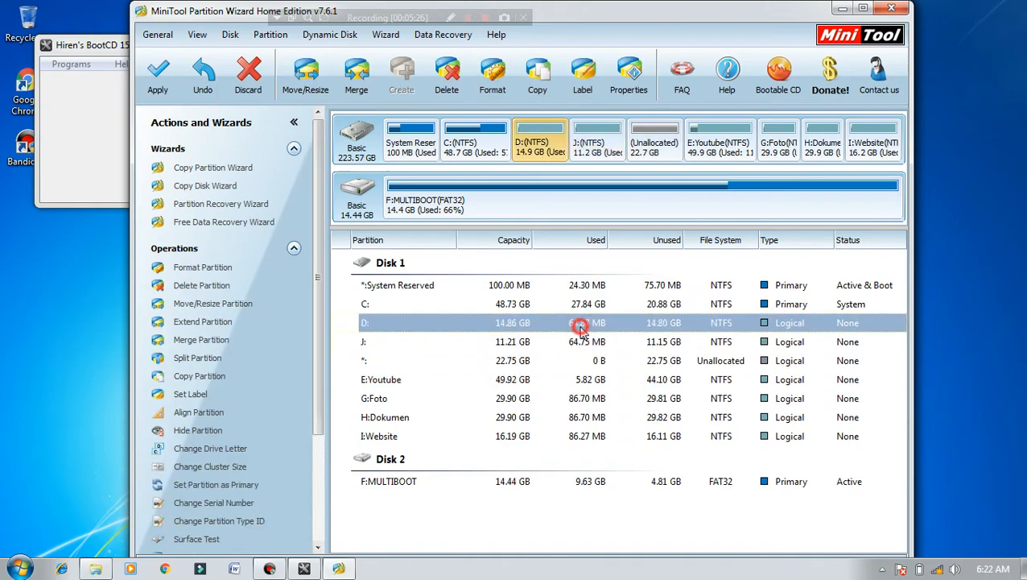
pyautogui.click(583, 342)
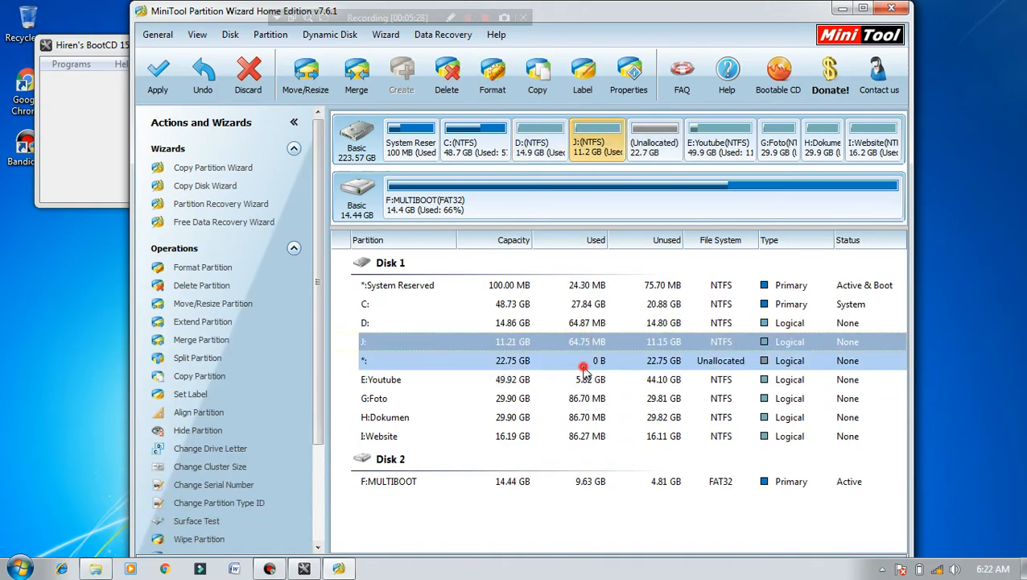
pyautogui.click(591, 362)
pyautogui.click(591, 342)
pyautogui.click(566, 364)
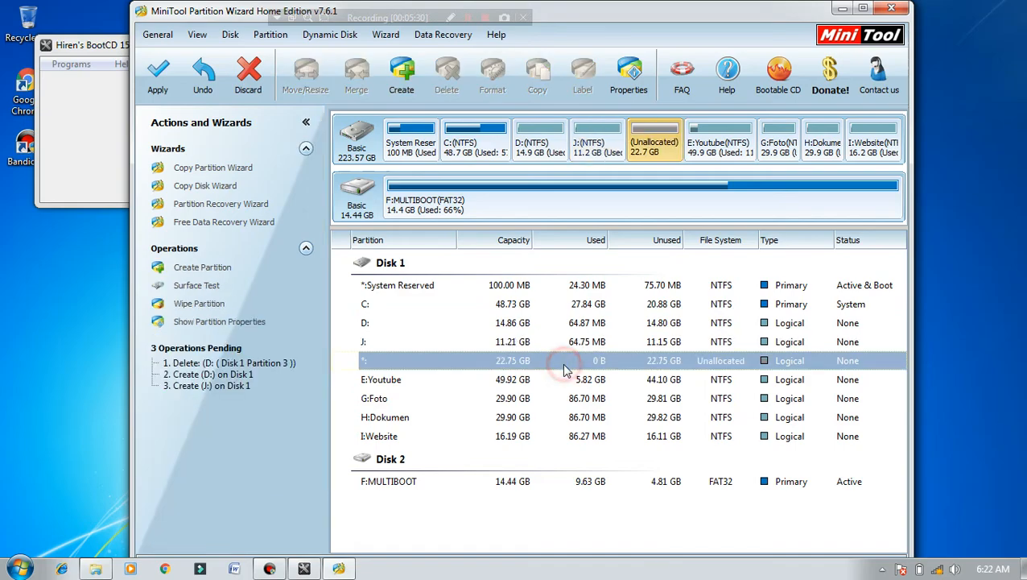
pyautogui.rightClick(563, 364)
pyautogui.click(597, 137)
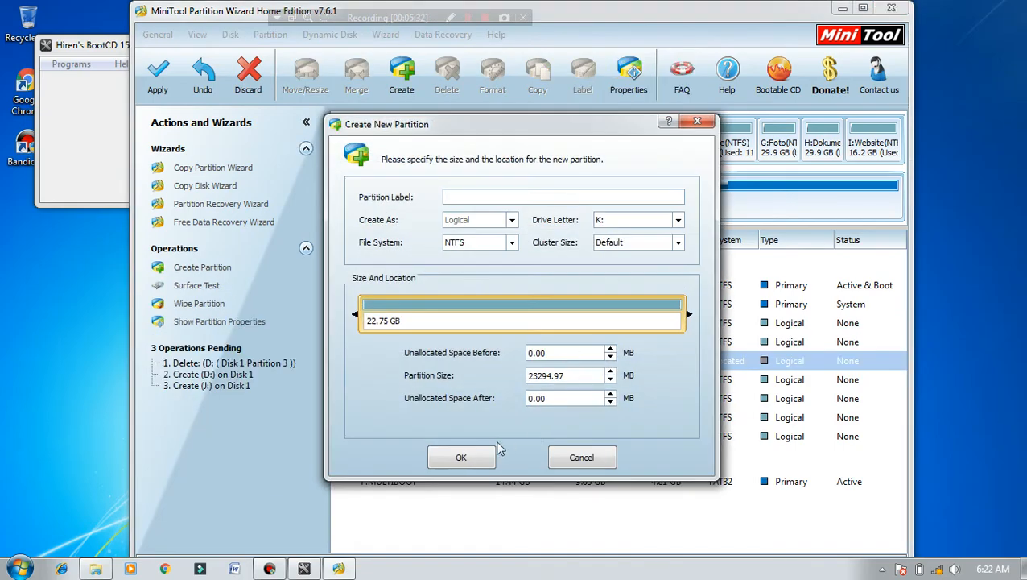
pyautogui.click(464, 457)
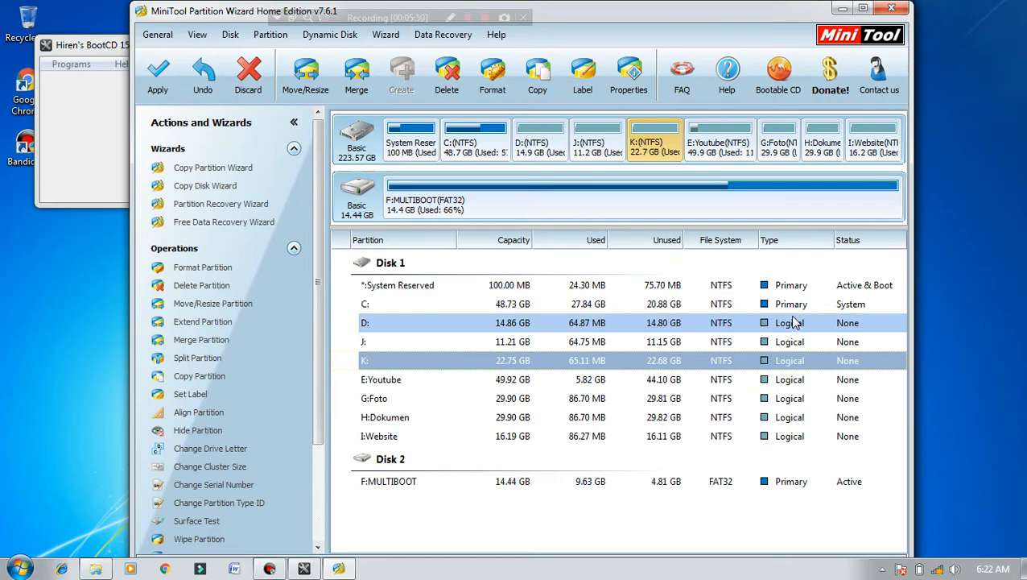
# Check the types of the C:, System Reserved and D: partitions, and discard all pending changes.
pyautogui.click(464, 310)
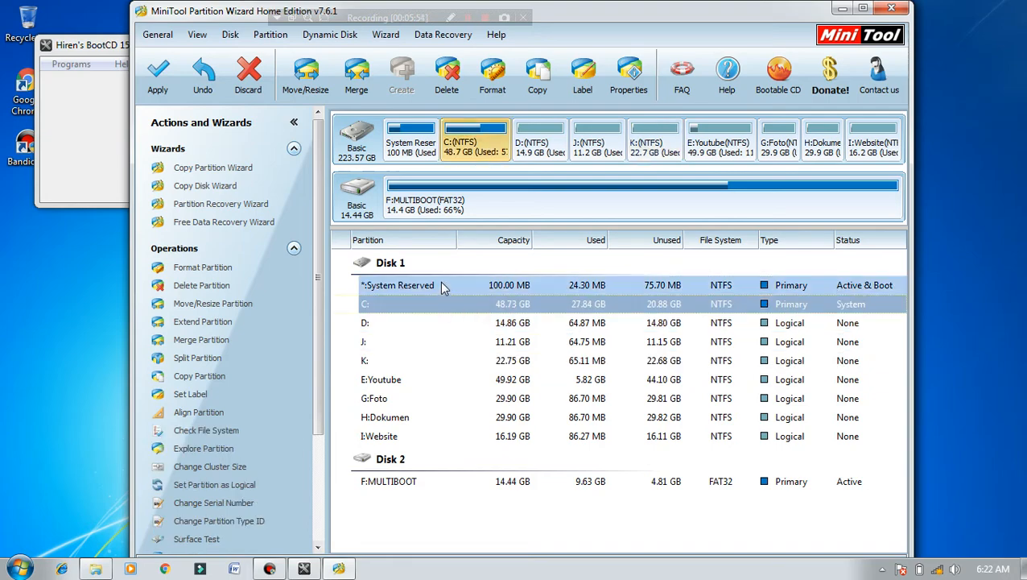
pyautogui.click(441, 286)
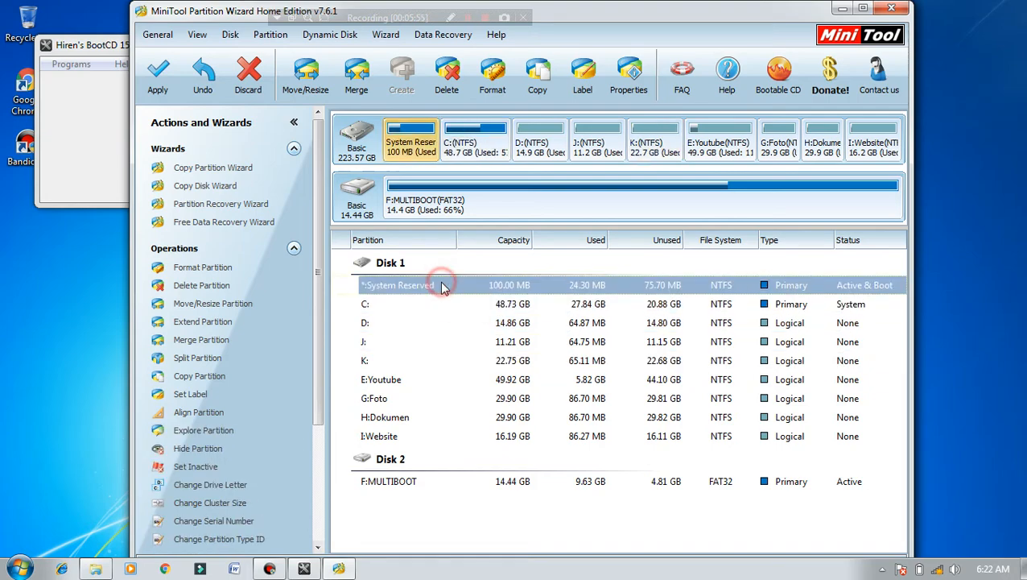
pyautogui.click(393, 330)
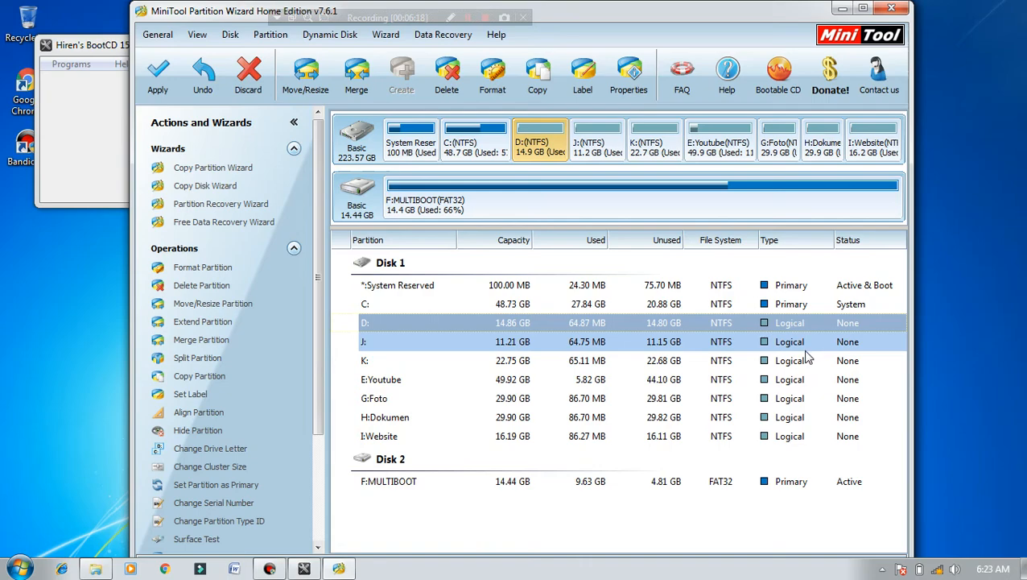
pyautogui.click(260, 75)
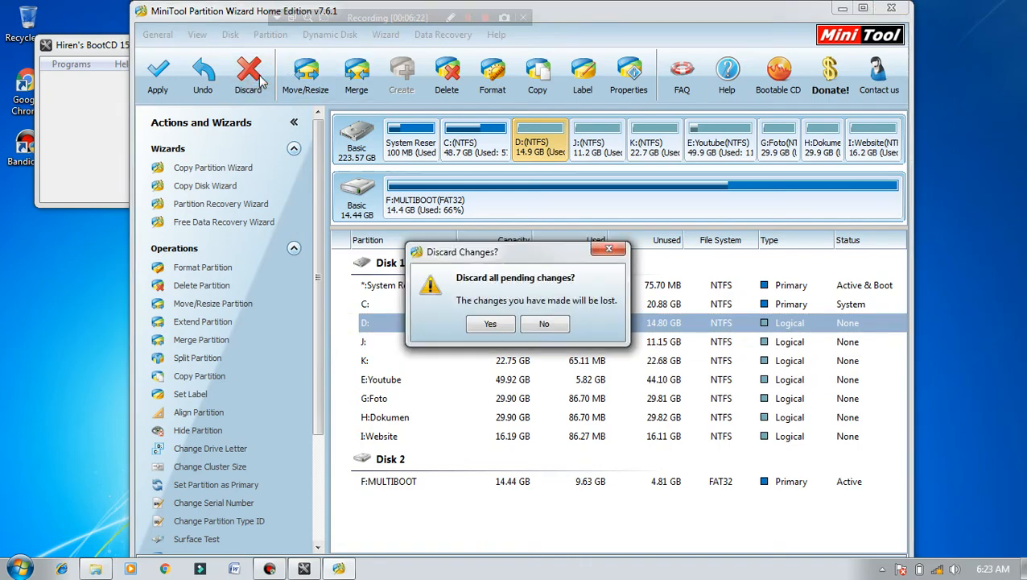
pyautogui.click(485, 324)
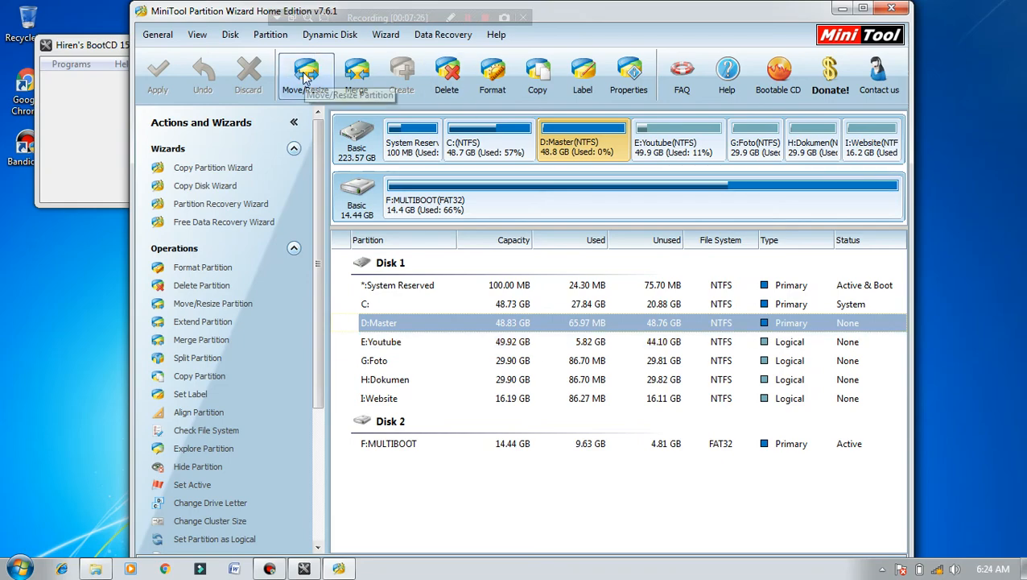
# Delete the D:Master partition and create a logical NTFS partition labeled Master with drive letter D: in its full 48.83 GB space.
pyautogui.rightClick(475, 322)
pyautogui.click(531, 150)
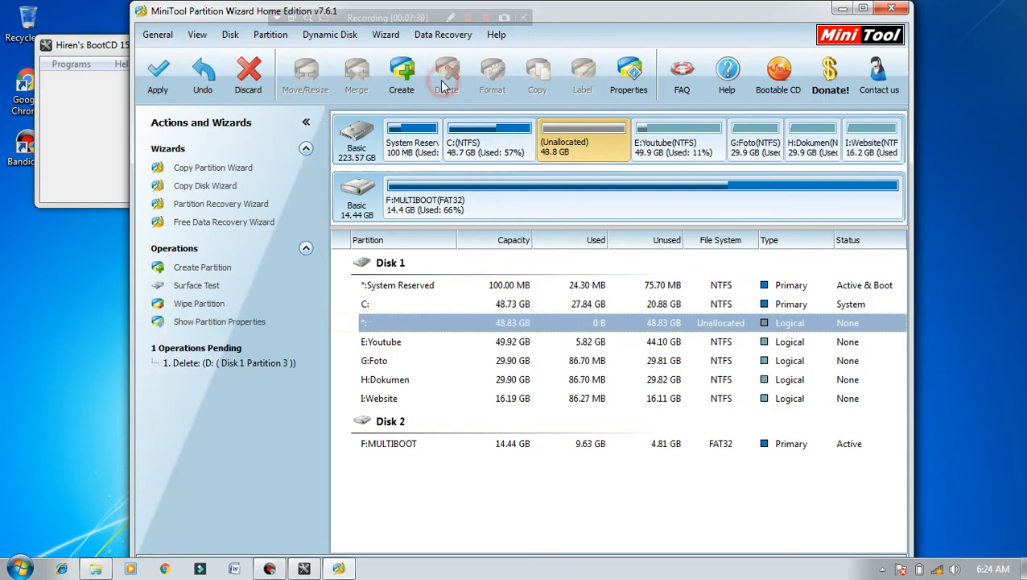
pyautogui.rightClick(480, 336)
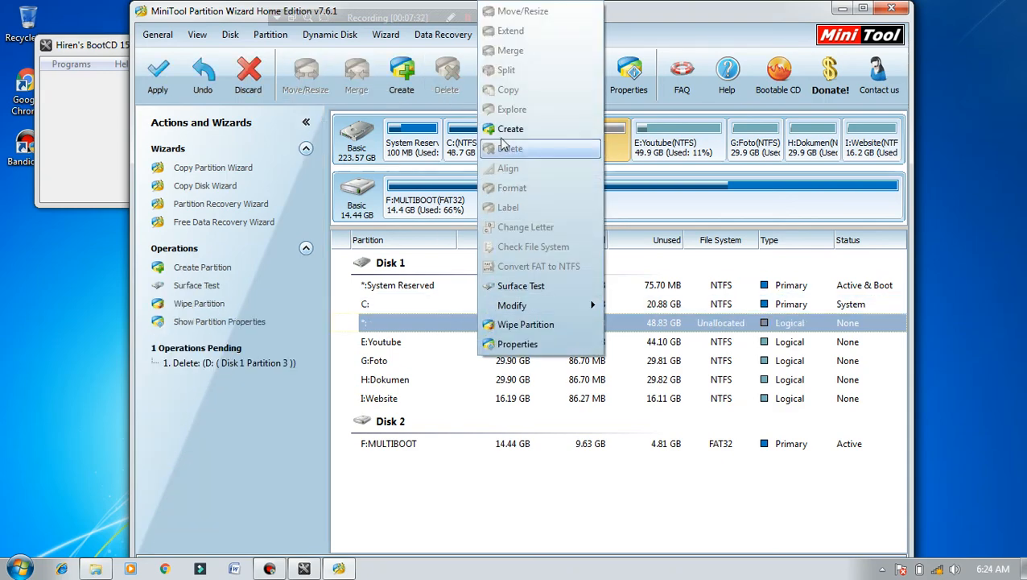
pyautogui.click(507, 142)
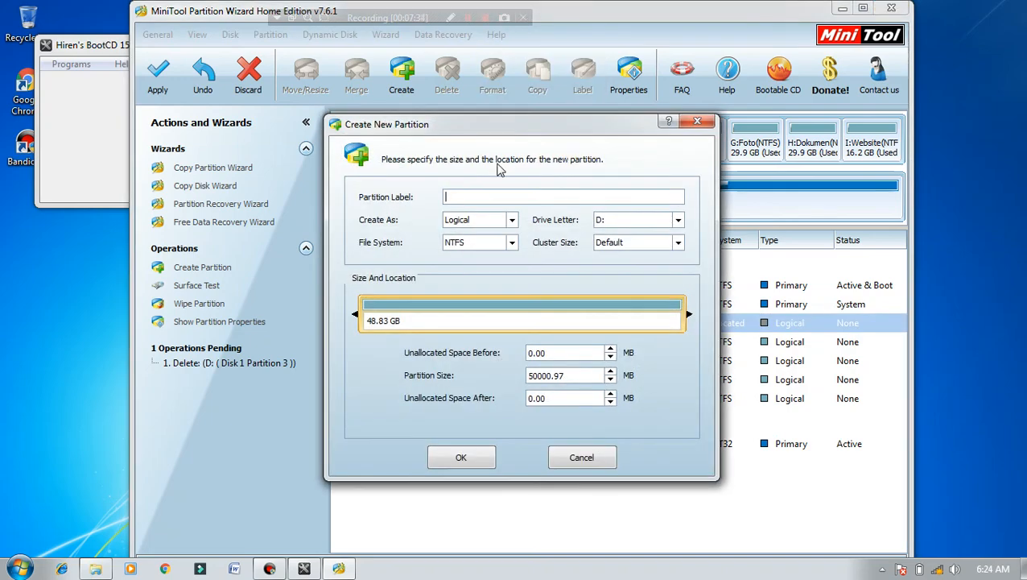
pyautogui.write('Master')
pyautogui.click(497, 221)
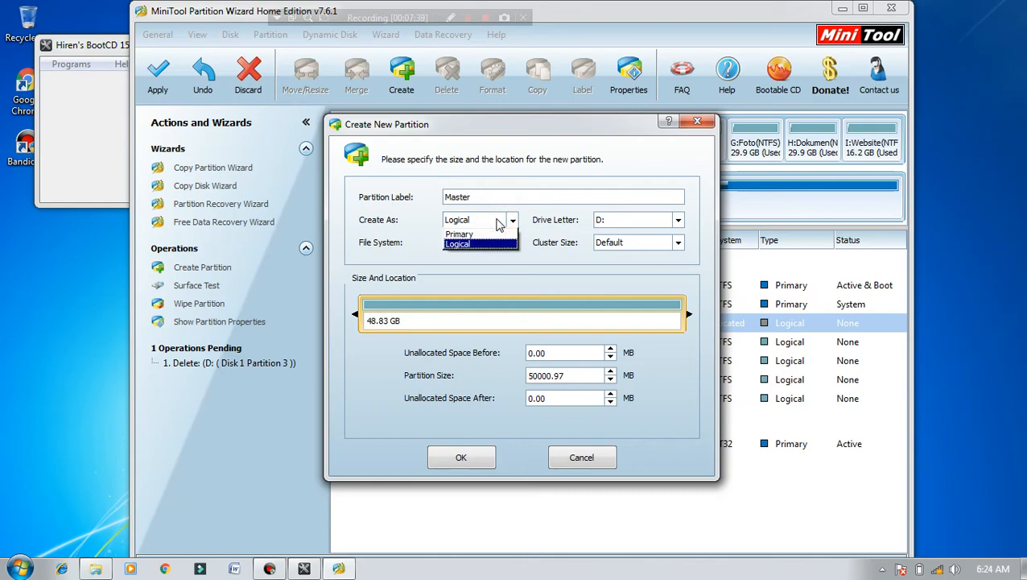
pyautogui.click(497, 221)
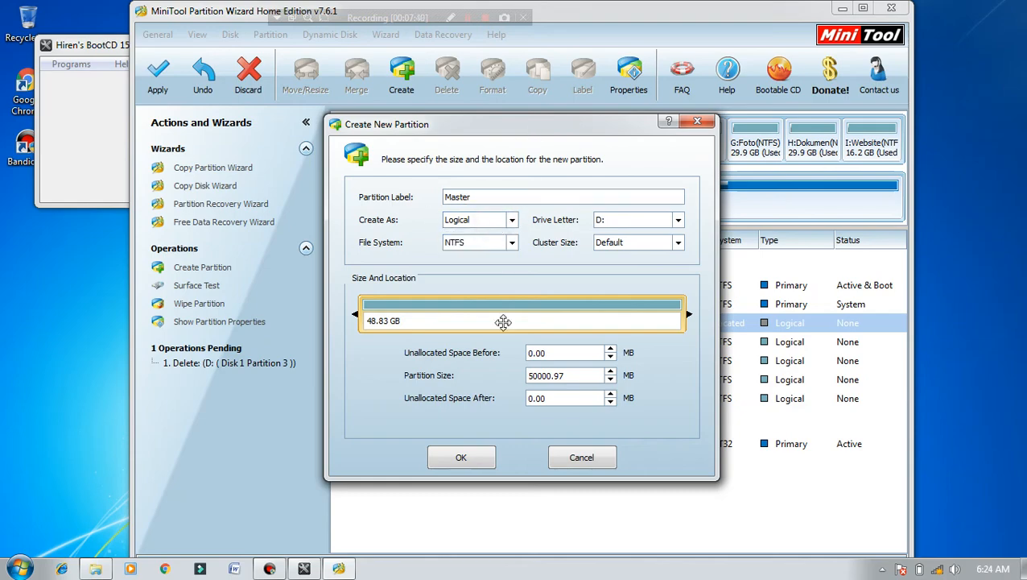
pyautogui.click(453, 458)
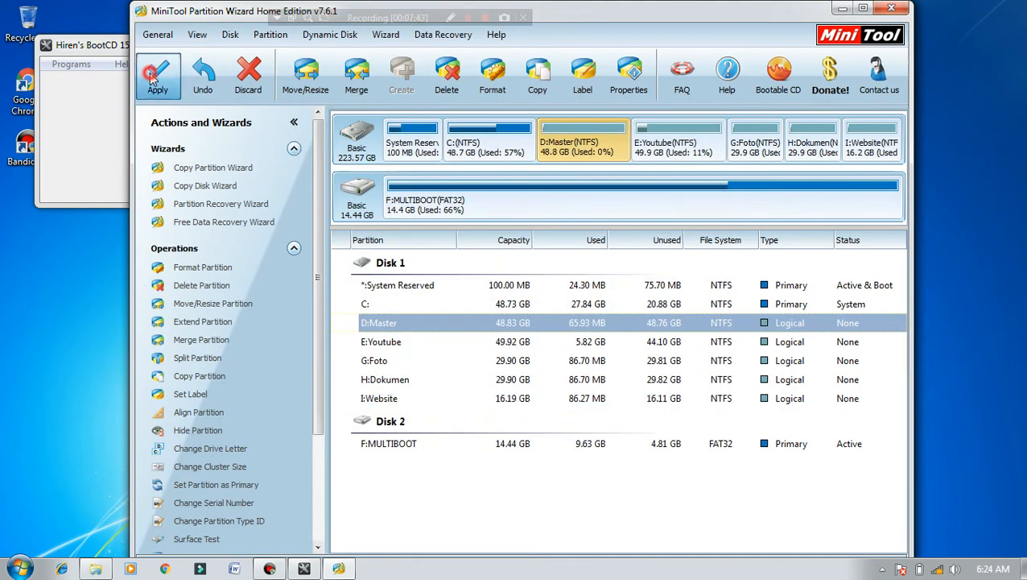
# Apply all pending changes, select the C: partition, and switch to the Hiren's BootCD 15.2 Program Launcher.
pyautogui.click(158, 76)
pyautogui.click(490, 337)
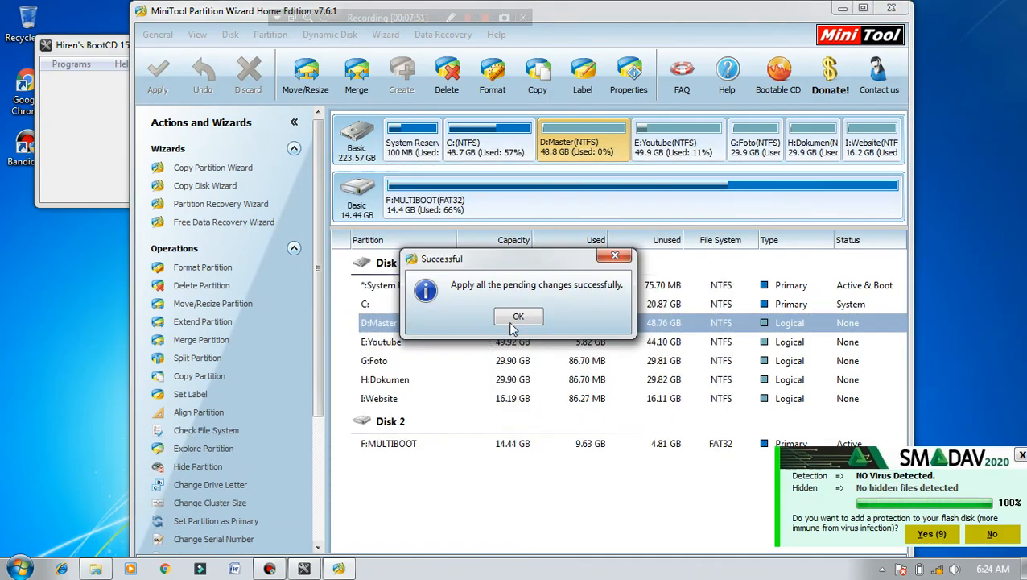
pyautogui.click(516, 322)
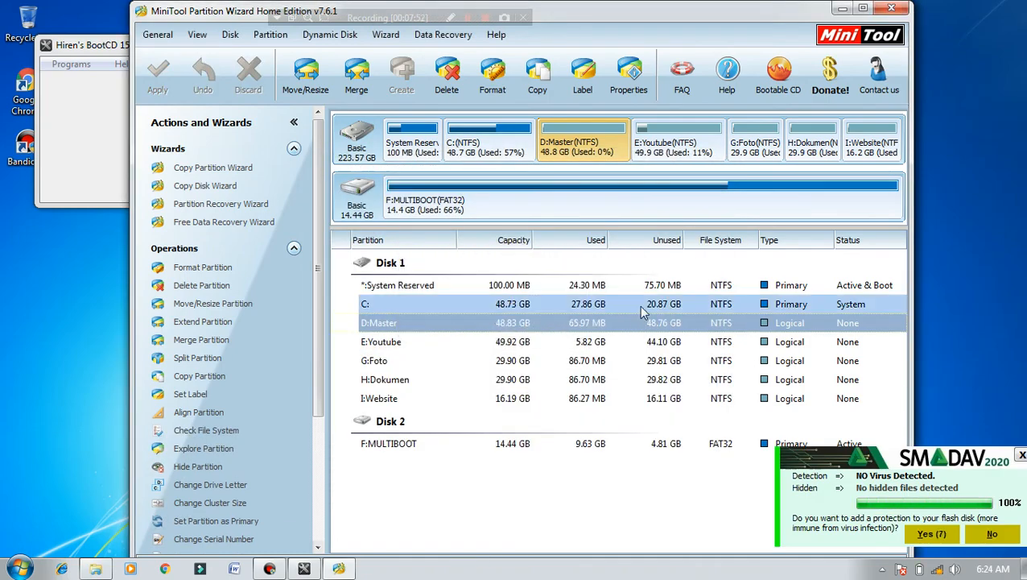
pyautogui.click(639, 305)
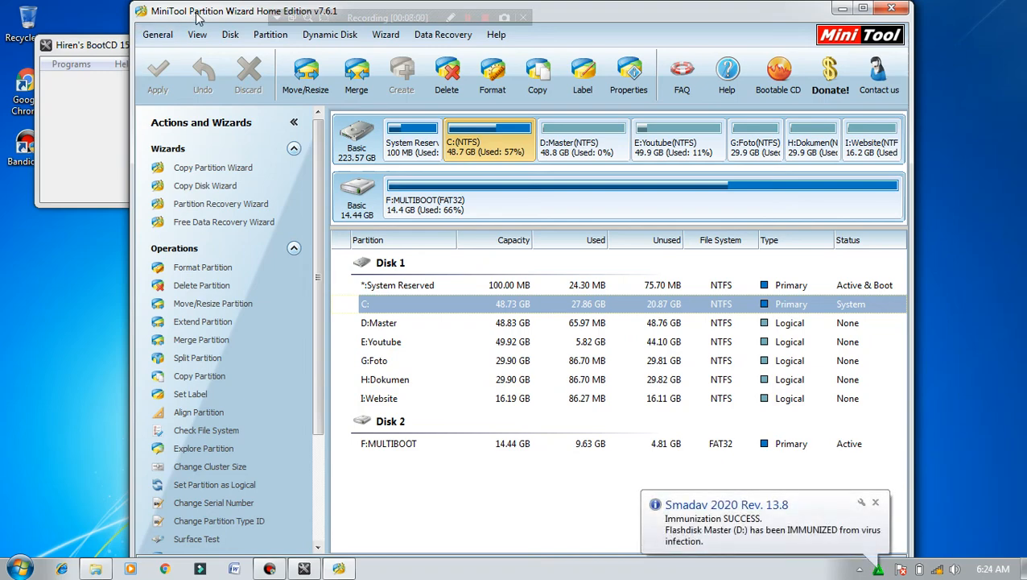
pyautogui.click(84, 46)
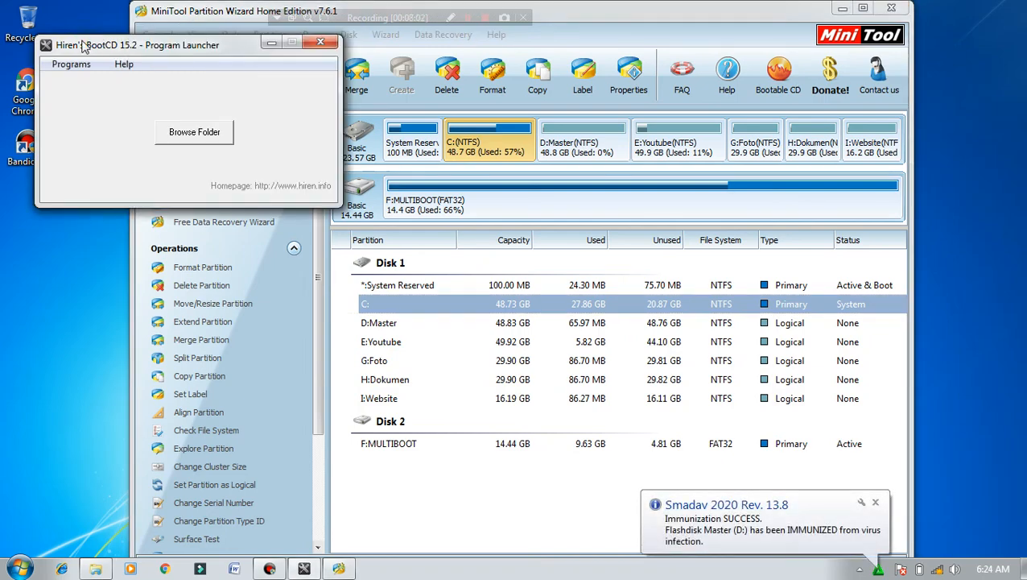